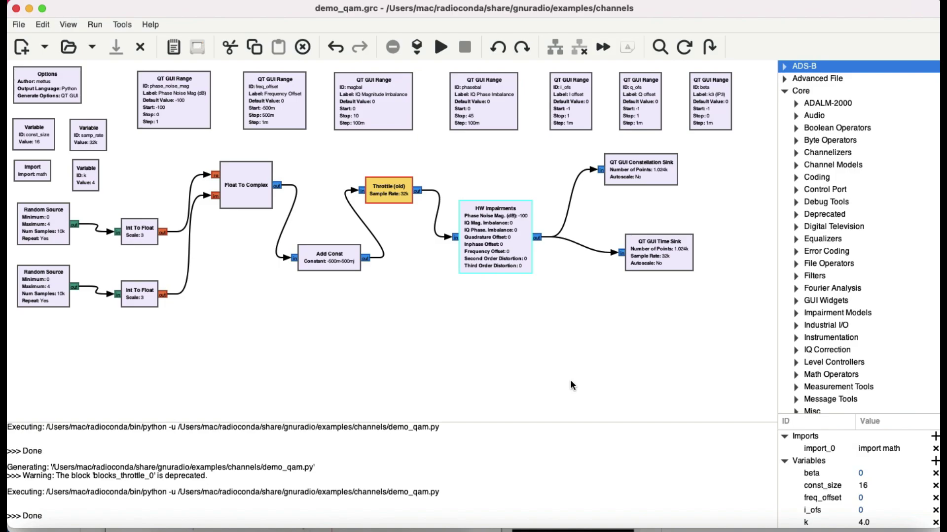
- Compact the flowgraph by moving Float To Complex, Add Const, Throttle, HW Impairments and both QT GUI sinks closer to the sources
left_click(519, 380)
left_click_drag(508, 250, 472, 271)
left_click_drag(341, 263, 294, 264)
left_click_drag(252, 189, 210, 169)
left_click_drag(407, 190, 365, 159)
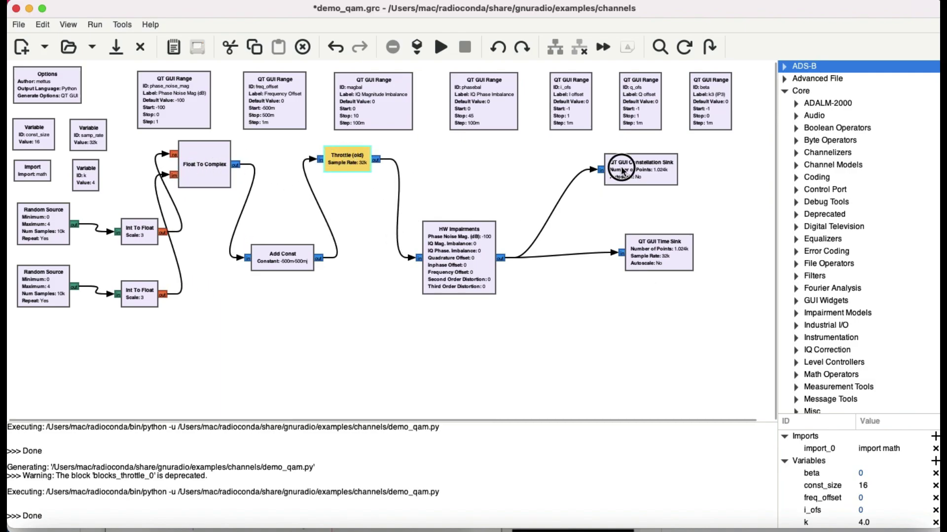
left_click_drag(622, 171, 559, 165)
left_click_drag(659, 268, 597, 294)
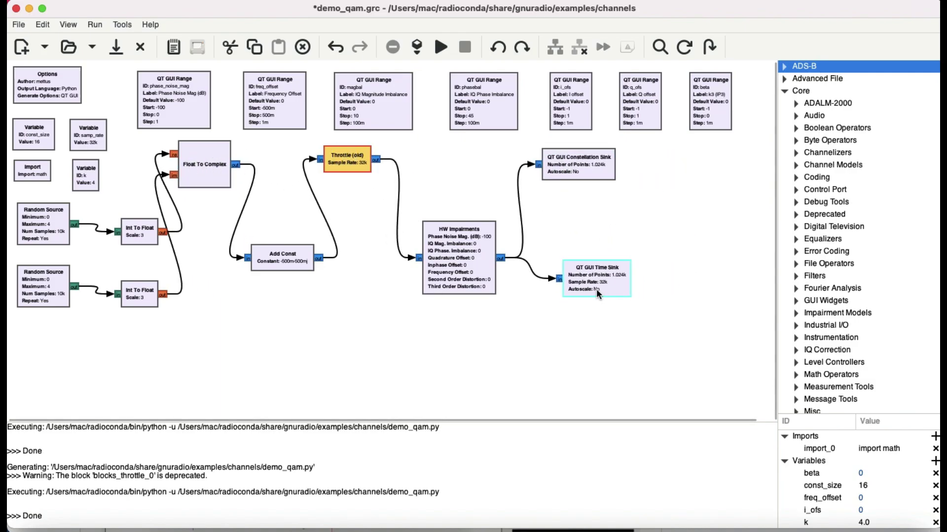
left_click_drag(473, 255, 452, 219)
left_click(598, 289)
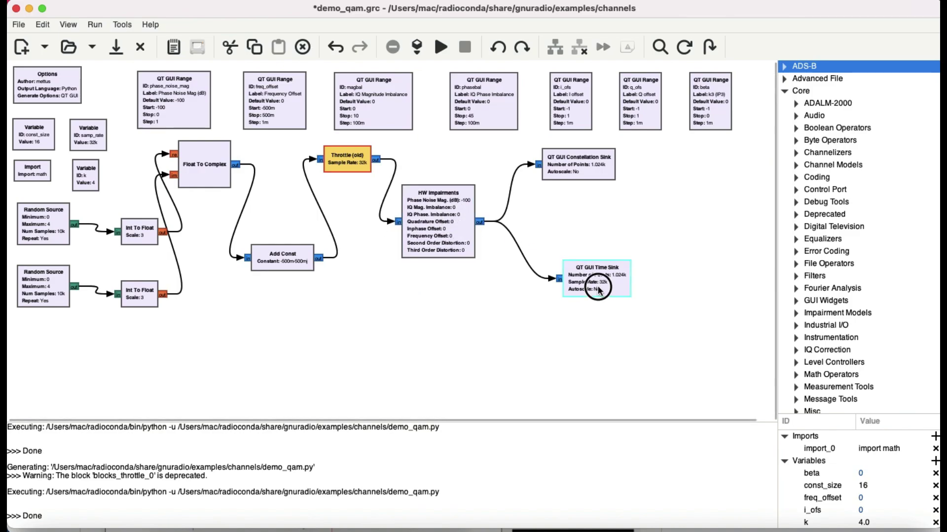
left_click_drag(598, 290, 563, 279)
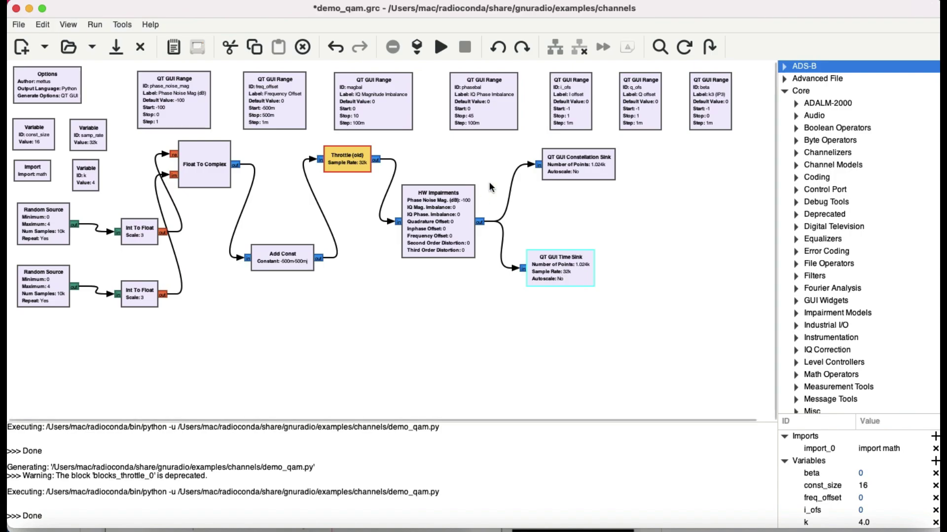
- Enlarge the flowgraph and review the Add Const block's properties, closing them without changes
scroll(450, 192, "up", 2)
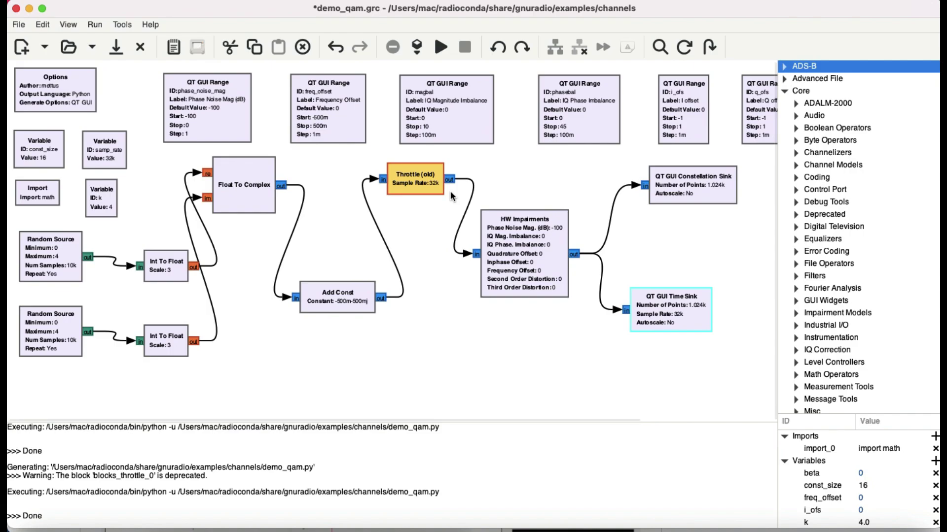
scroll(188, 243, "down", 3)
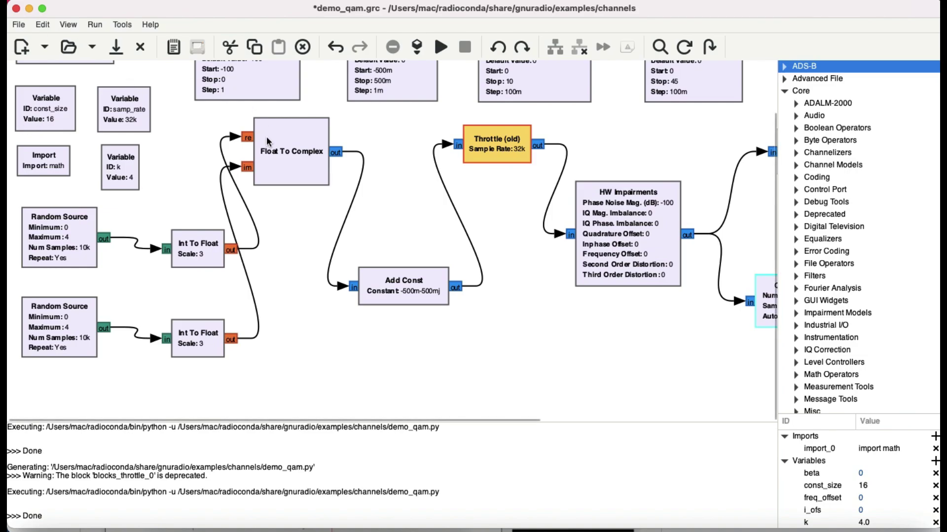
scroll(285, 195, "up", 3)
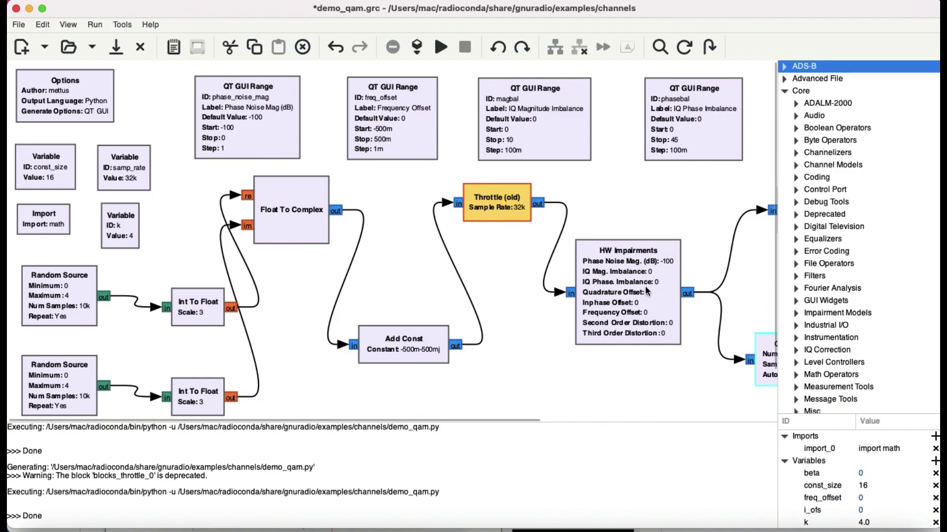
left_click(620, 299)
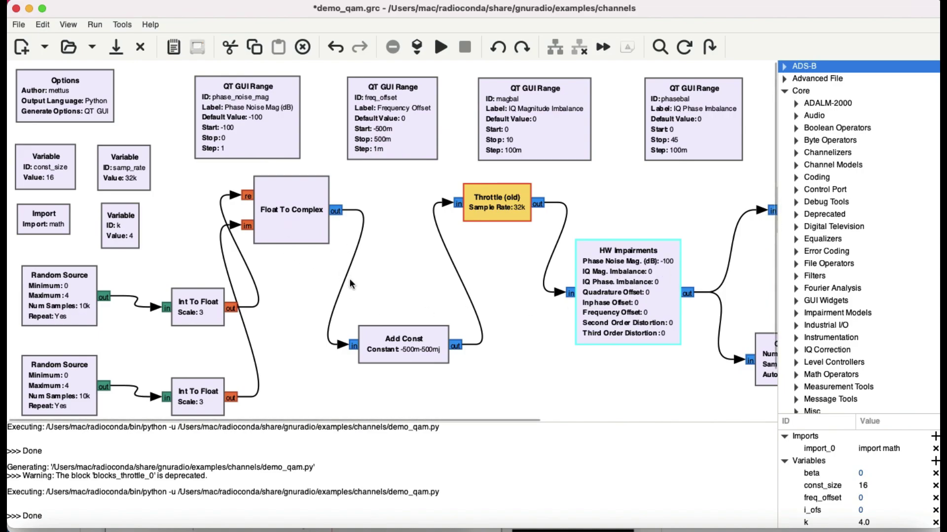
double_click(400, 349)
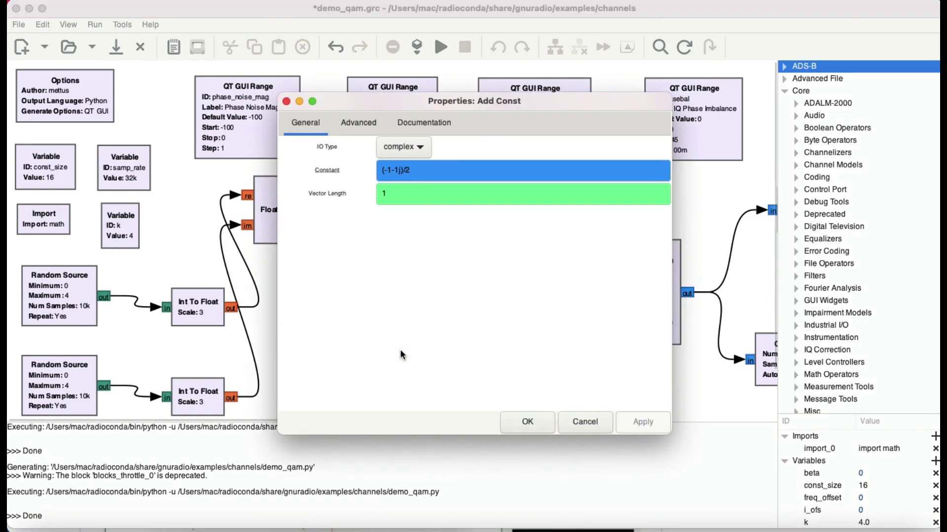
left_click(523, 426)
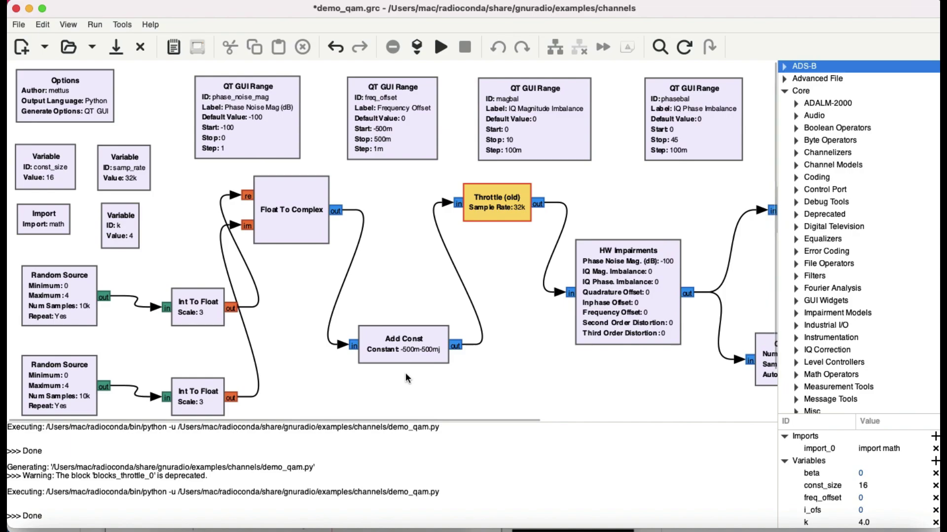
- Review which variables feed the parameters of the HW Impairments block, and close its properties without changes
double_click(644, 284)
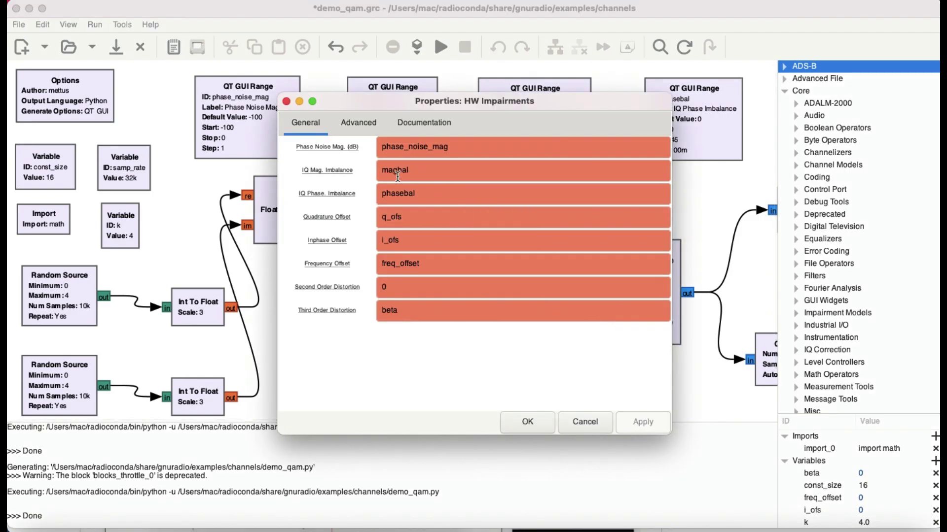
mouse_move(393, 165)
mouse_move(423, 156)
left_click(522, 423)
- Move HW Impairments, QT GUI Time Sink and QT GUI Constellation Sink closer to the Throttle block, and widen the canvas to show both sinks
left_click_drag(614, 316, 562, 315)
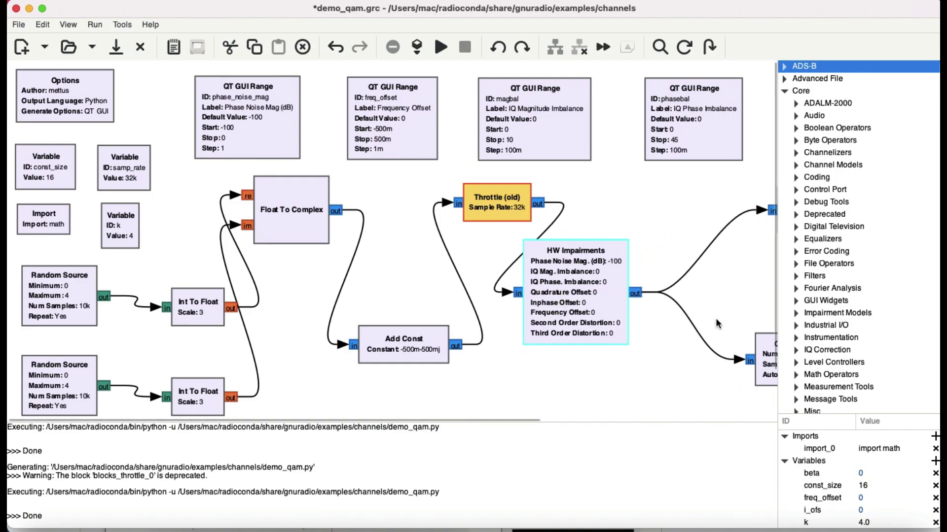
scroll(715, 318, "right", 5)
left_click(598, 359)
left_click_drag(597, 358, 546, 344)
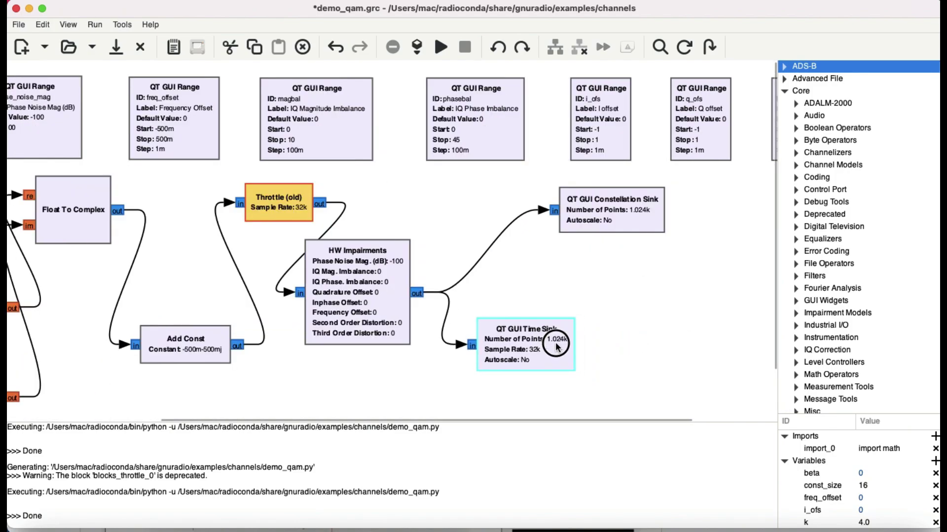
left_click_drag(626, 212, 506, 214)
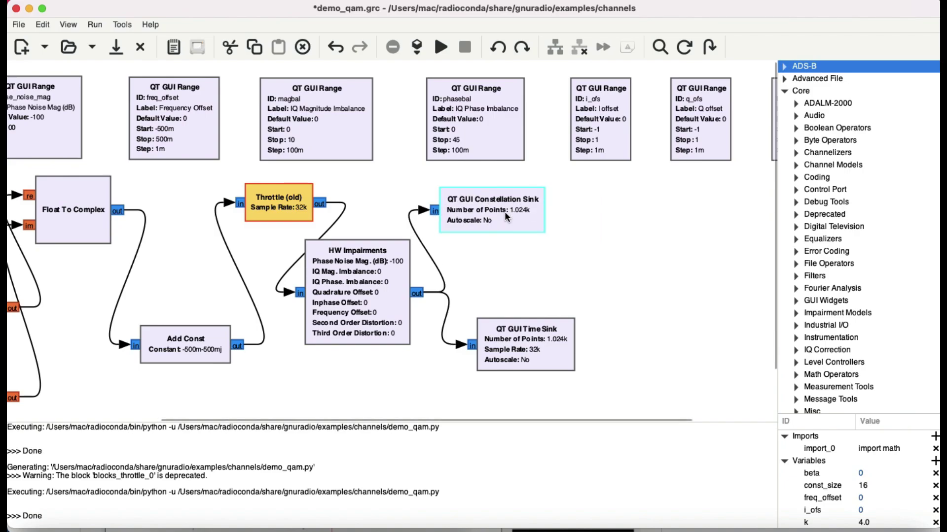
scroll(554, 263, "left", 5)
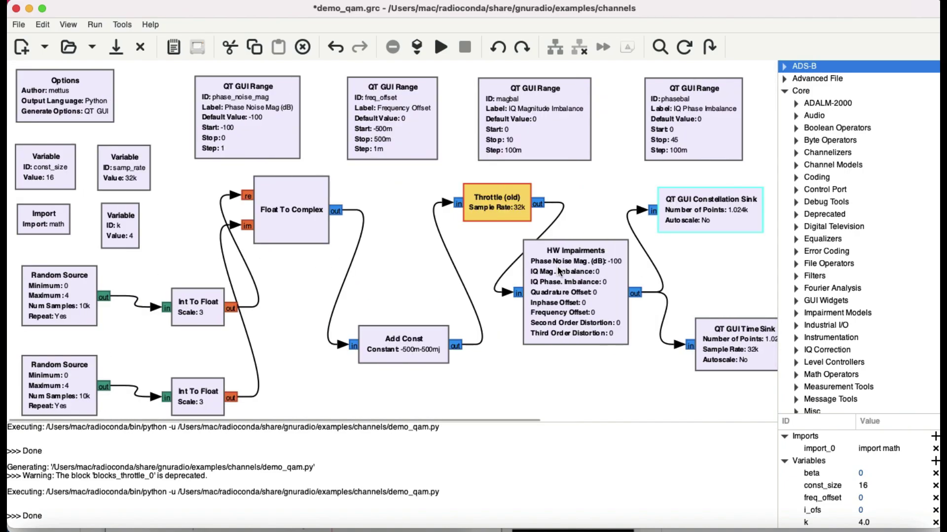
left_click_drag(777, 262, 910, 274)
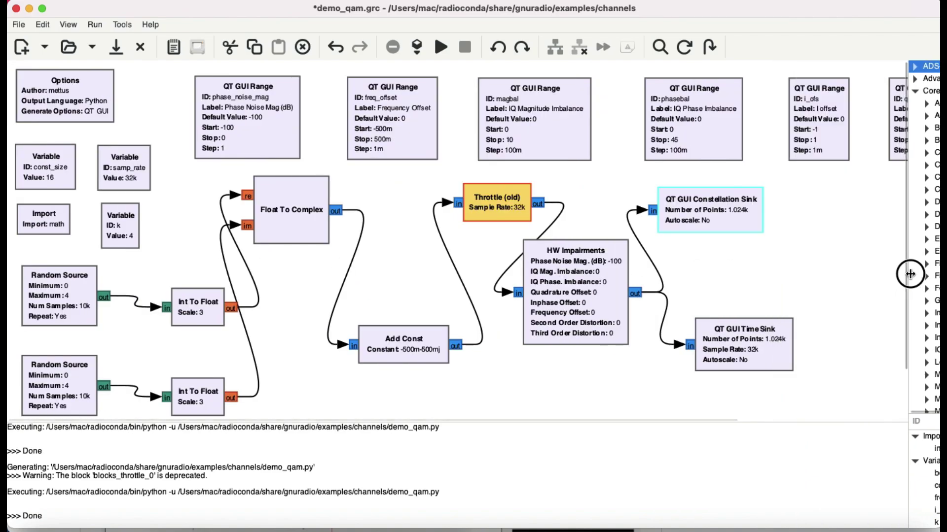
- Run the flowgraph and enlarge a section of the time plot in the Demo Qam window
left_click(442, 50)
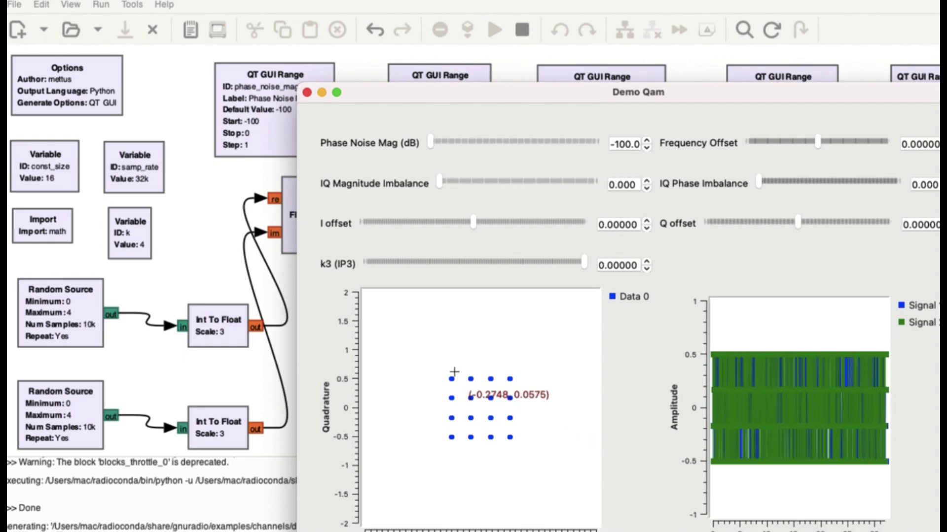
left_click_drag(415, 98, 565, 413)
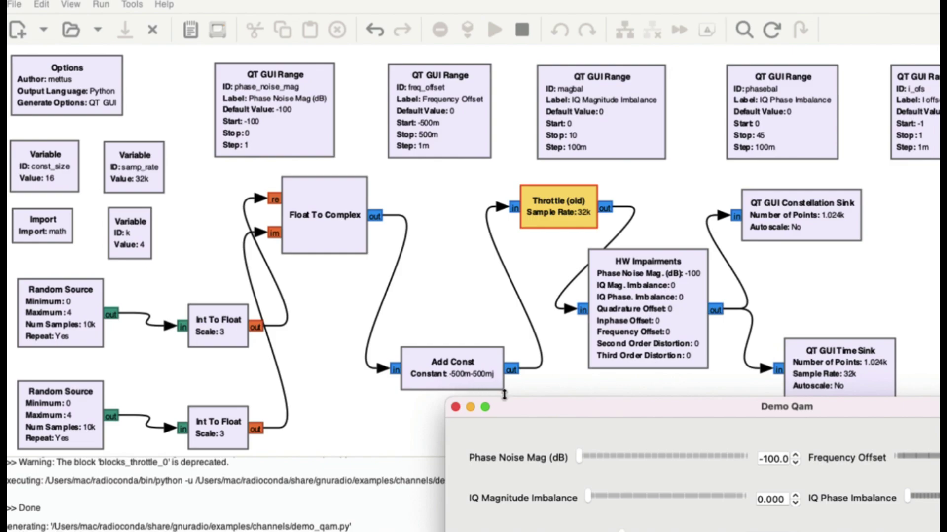
left_click_drag(576, 406, 431, 180)
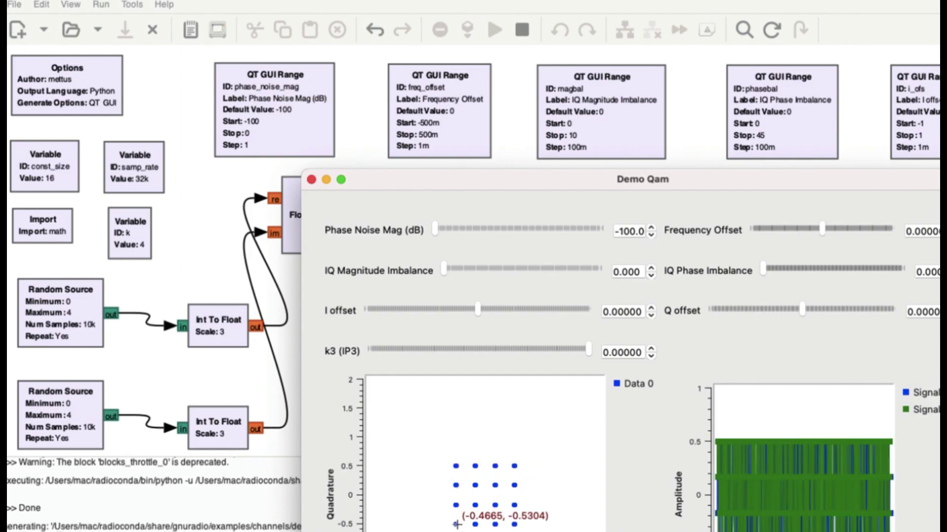
left_click_drag(468, 181, 393, 58)
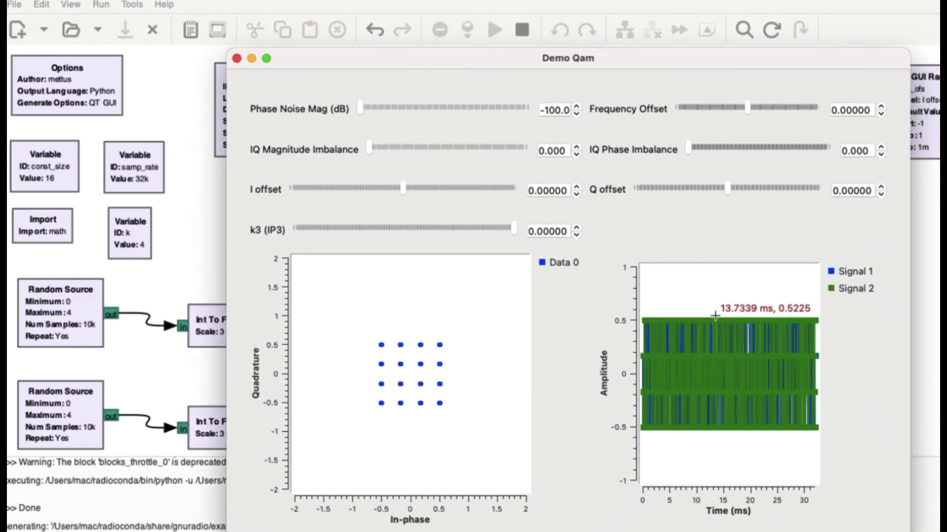
left_click_drag(679, 301, 766, 442)
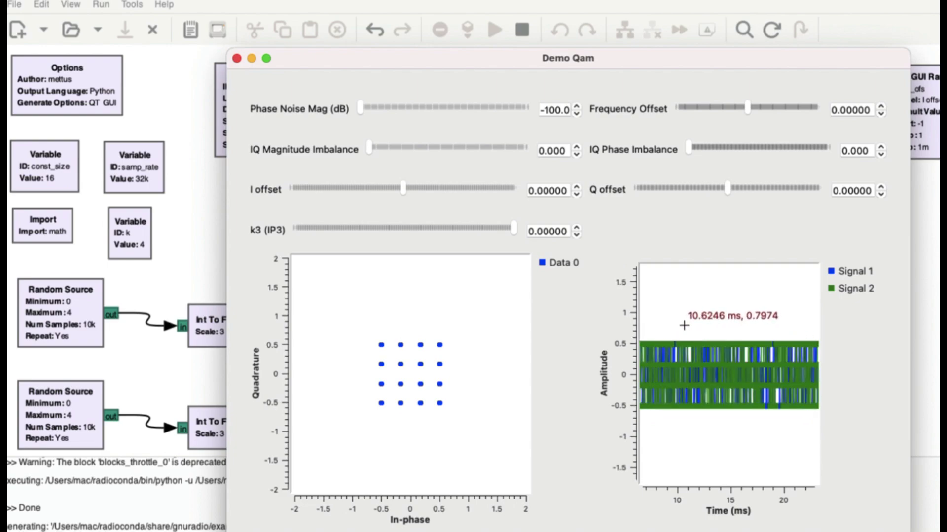
left_click_drag(768, 410, 769, 412)
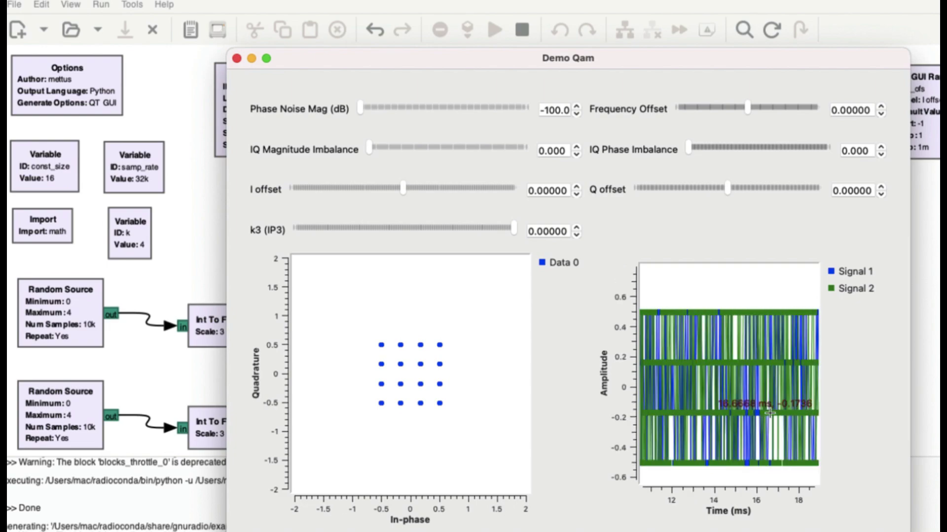
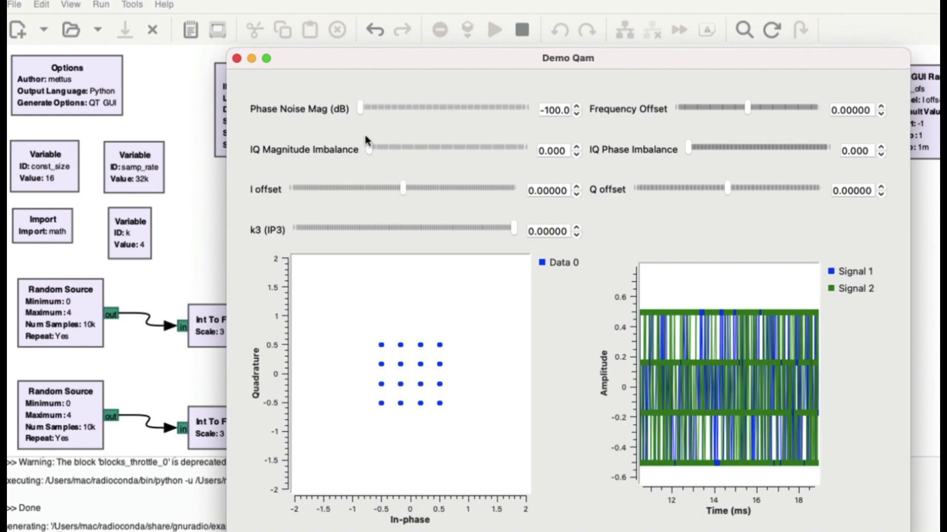
- Raise the phase noise magnitude through -31, -13 and -4 to 0 dB, and return it to -100 dB
left_click_drag(358, 106, 477, 140)
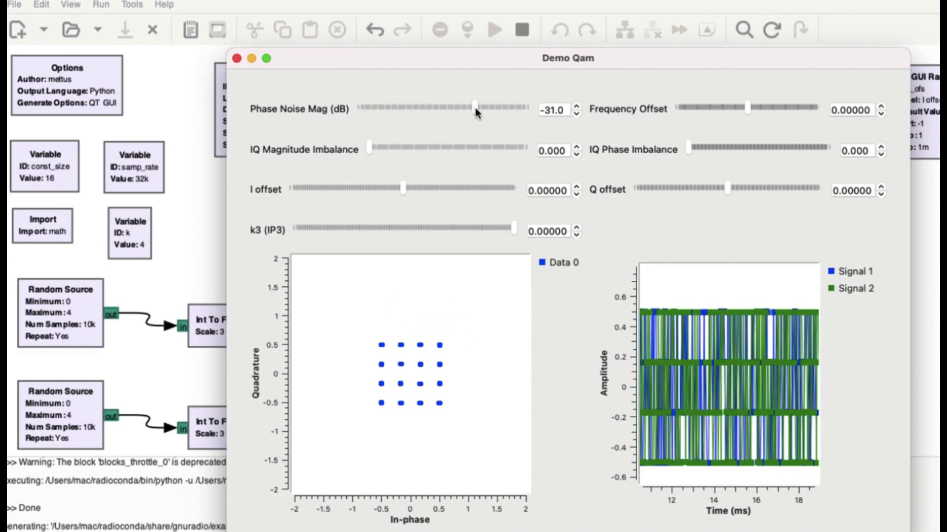
left_click_drag(474, 106, 505, 106)
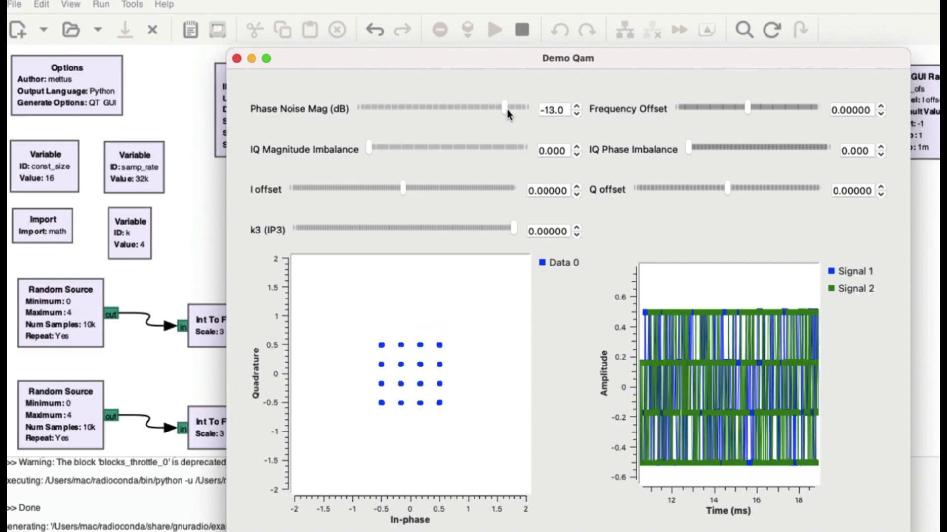
left_click_drag(506, 107, 522, 109)
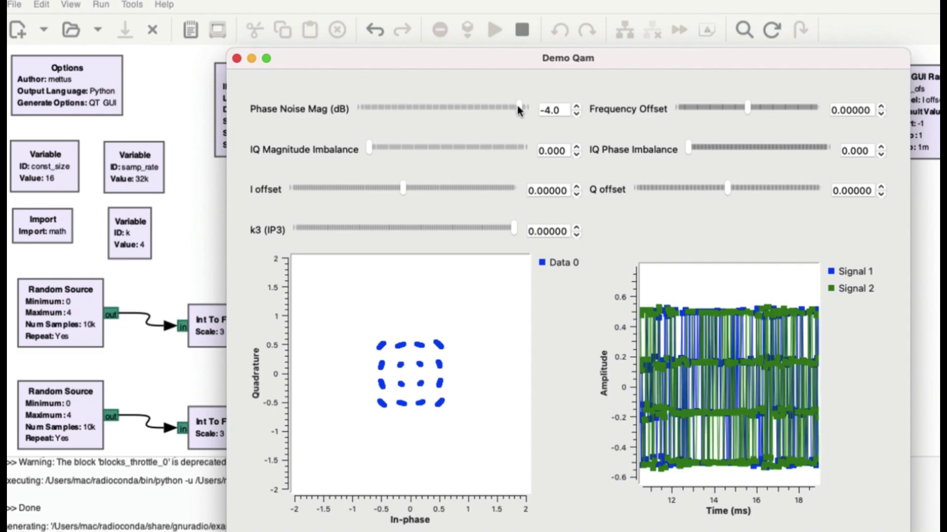
left_click_drag(517, 110, 529, 112)
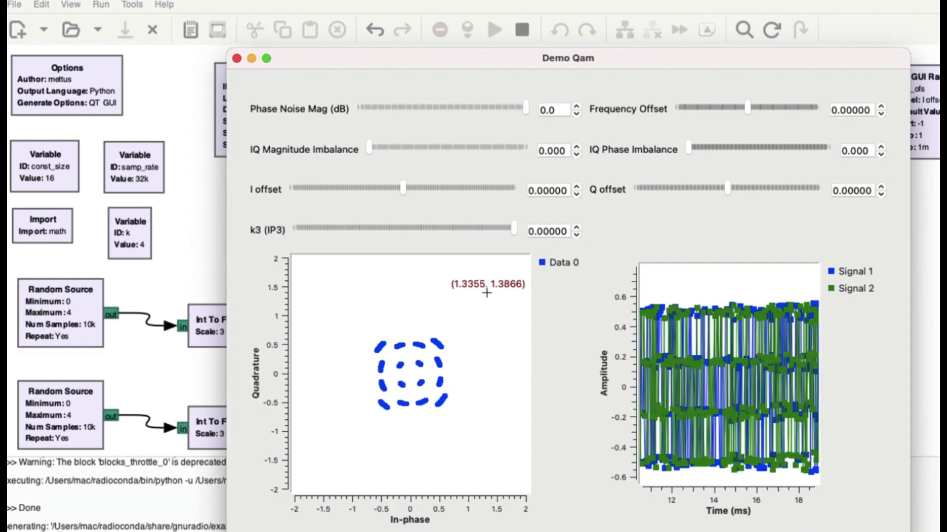
left_click(523, 108)
left_click_drag(524, 110, 309, 138)
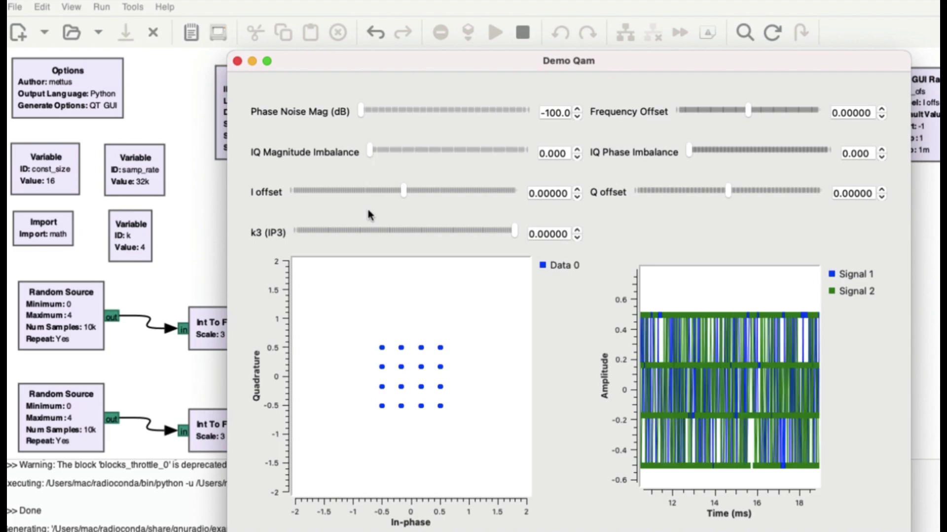
- Raise the IQ magnitude imbalance to 1.8 and 2.5, and return it to 0
left_click_drag(369, 156, 396, 156)
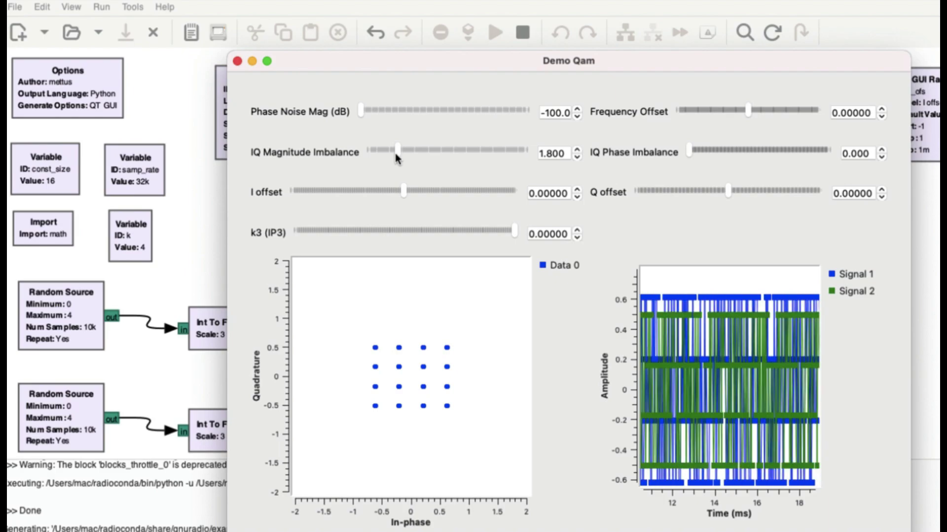
mouse_move(395, 154)
left_mouse_down()
mouse_move(348, 160)
mouse_move(409, 158)
left_mouse_up()
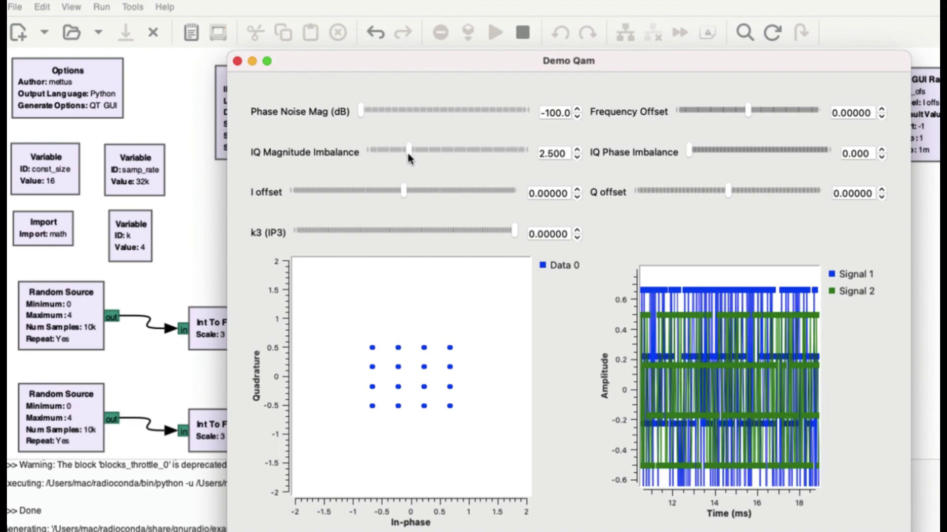
left_click_drag(408, 157, 365, 158)
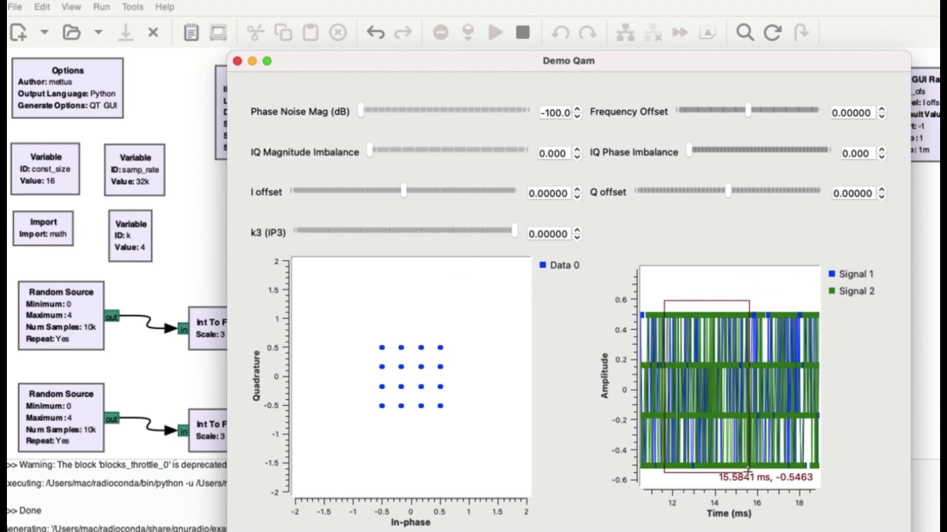
- Enlarge the time plot to about 12.4 to 13.9 ms to examine individual symbol transitions of both signals
left_click_drag(748, 471, 747, 474)
scroll(730, 354, "down", 8)
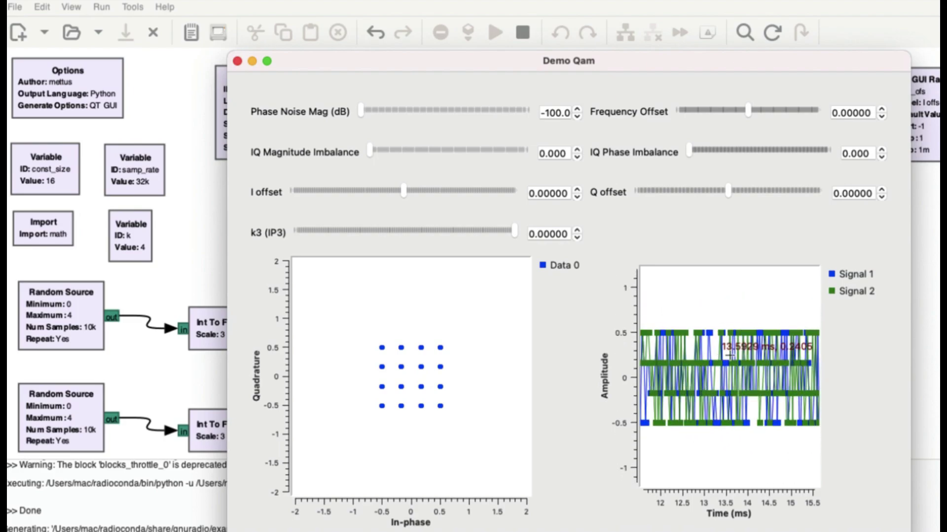
left_click_drag(738, 427, 738, 427)
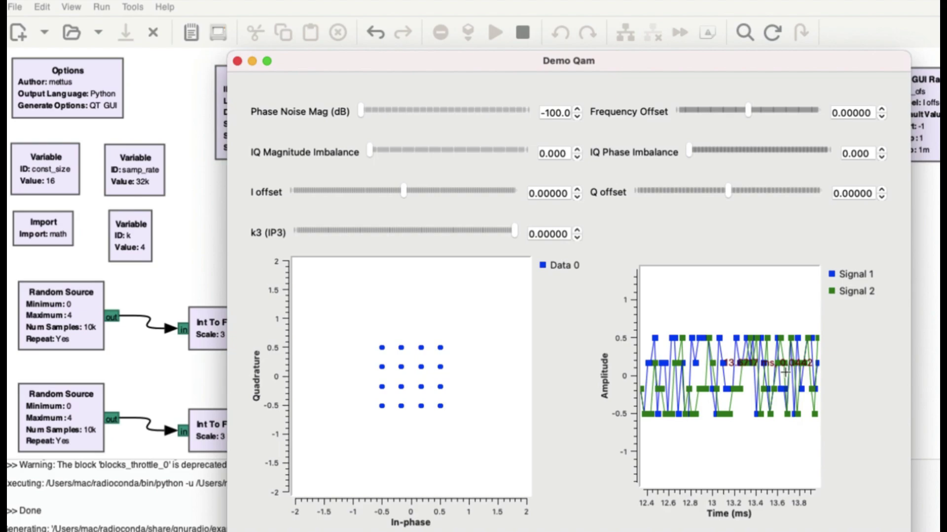
- Raise the IQ magnitude imbalance to 7.6 and return it to 0 to compare its effect on both plots
left_click_drag(370, 152, 492, 161)
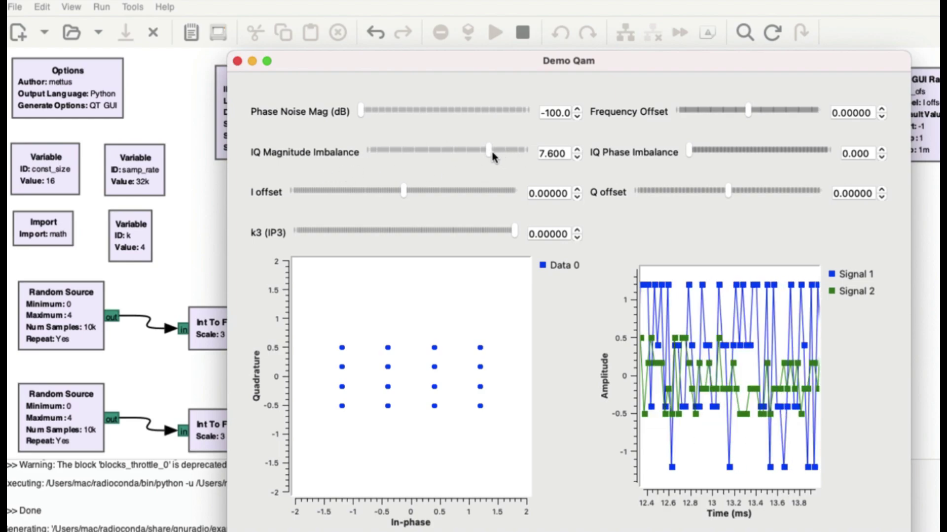
left_click_drag(491, 149, 351, 167)
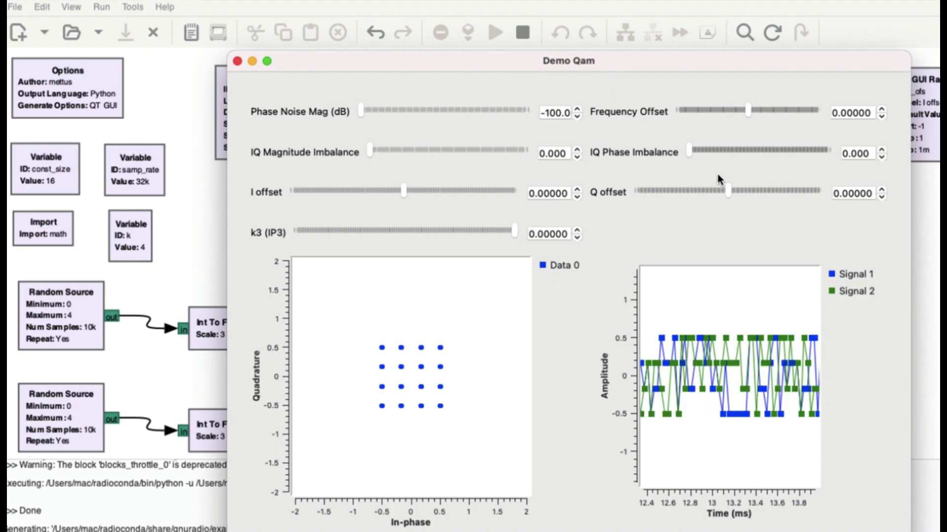
- Raise the IQ phase imbalance to 5.8 and return it to 0 to examine its effect on both plots
left_click_drag(689, 154, 705, 159)
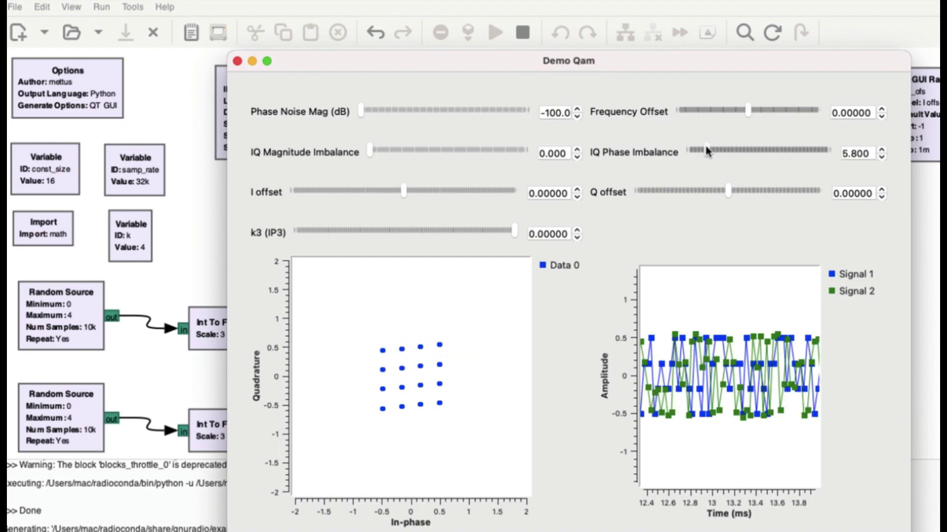
left_click_drag(707, 149, 671, 154)
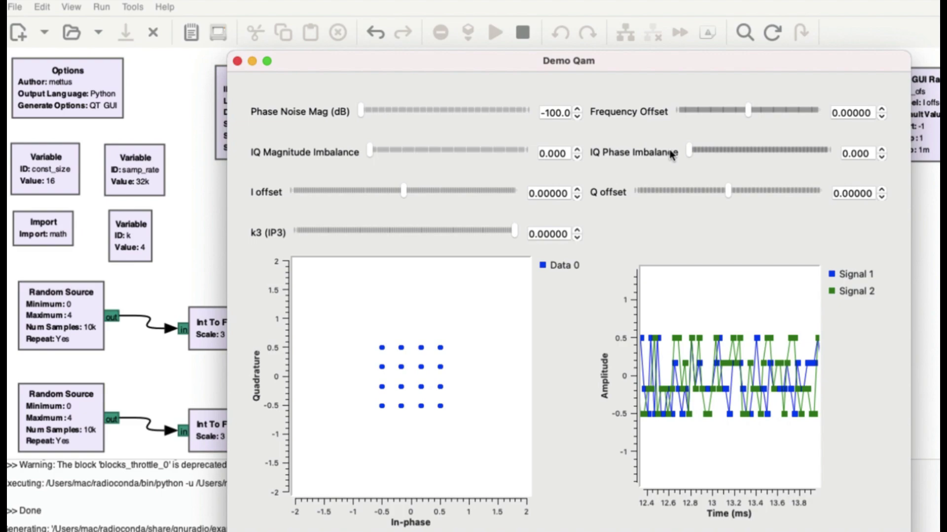
mouse_move(688, 151)
left_mouse_down()
mouse_move(794, 159)
mouse_move(838, 177)
mouse_move(682, 148)
left_mouse_up()
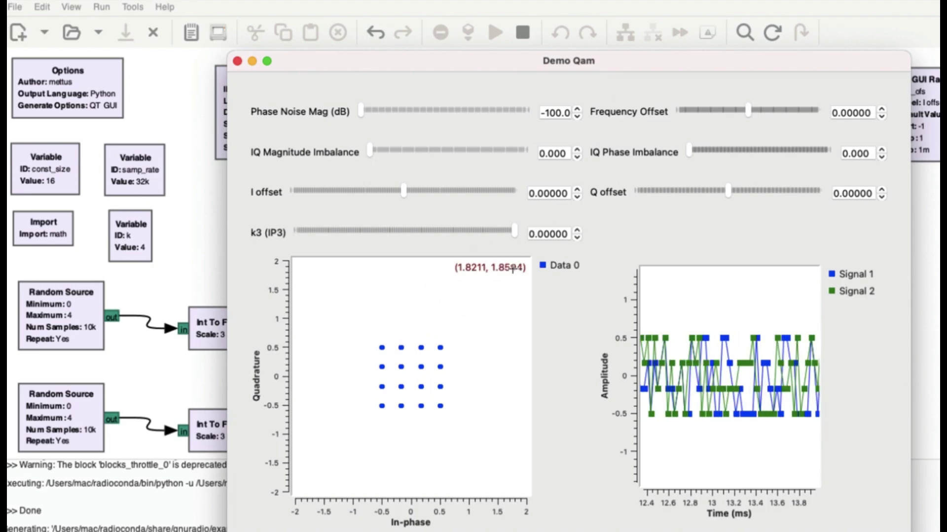
- Shift the constellation by setting the I offset to -0.129 and the Q offset to -0.179
left_click_drag(403, 193, 387, 223)
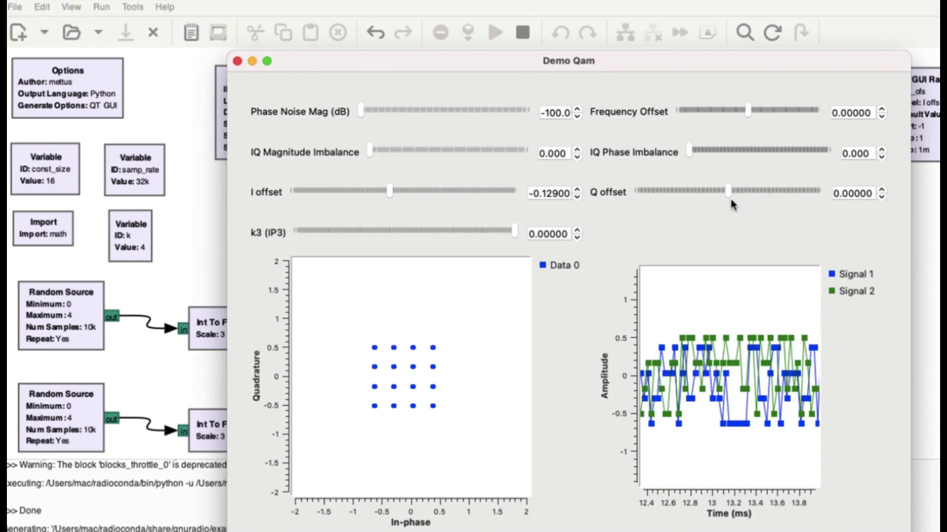
left_click_drag(728, 194, 713, 212)
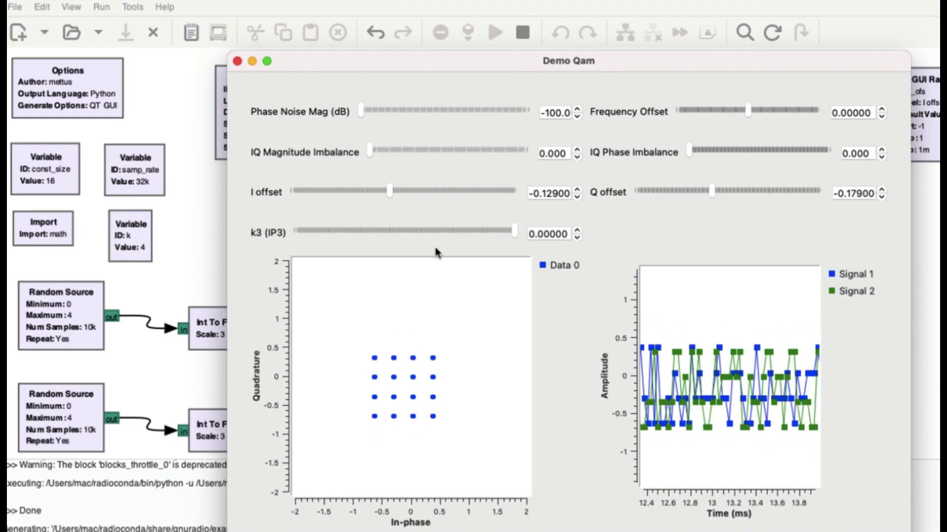
- Reset both the I offset and the Q offset to 0
double_click(557, 192)
type("0")
key("Return")
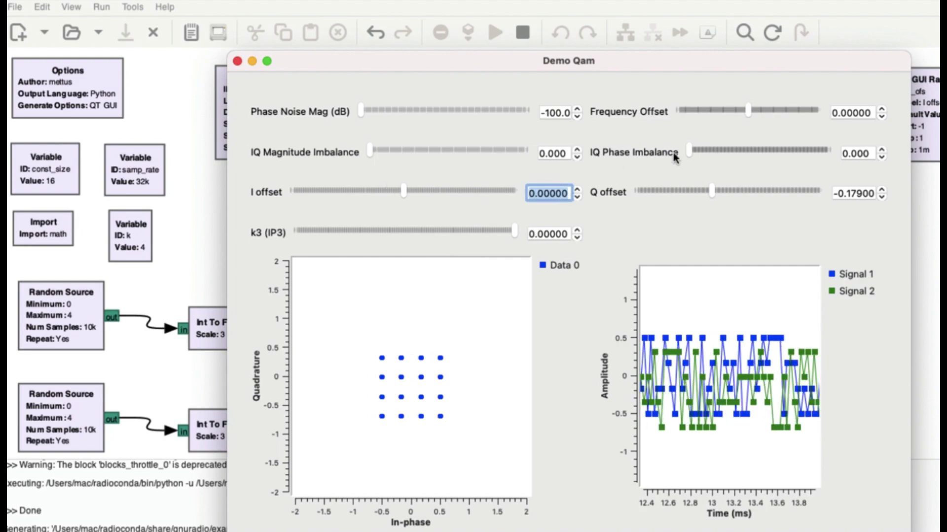
left_click(869, 192)
double_click(867, 192)
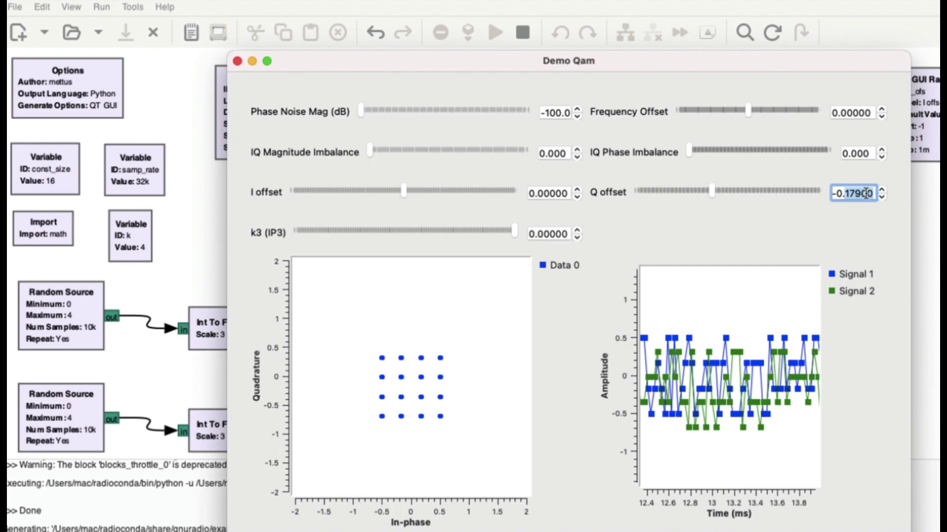
key("BackSpace")
type("0")
key("Return")
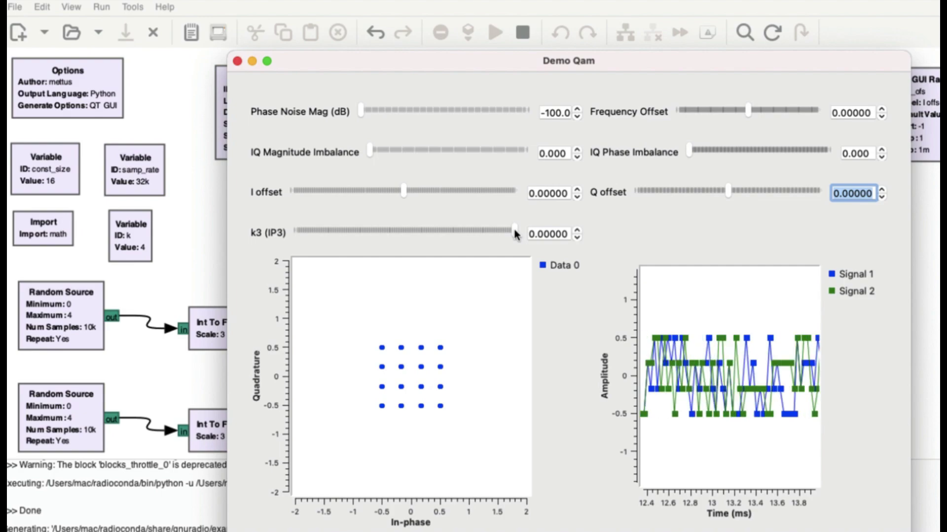
- Lower the k3 (IP3) nonlinearity to -0.307, and raise it to -0.138 to compare the constellation distortion
left_click_drag(514, 229, 448, 248)
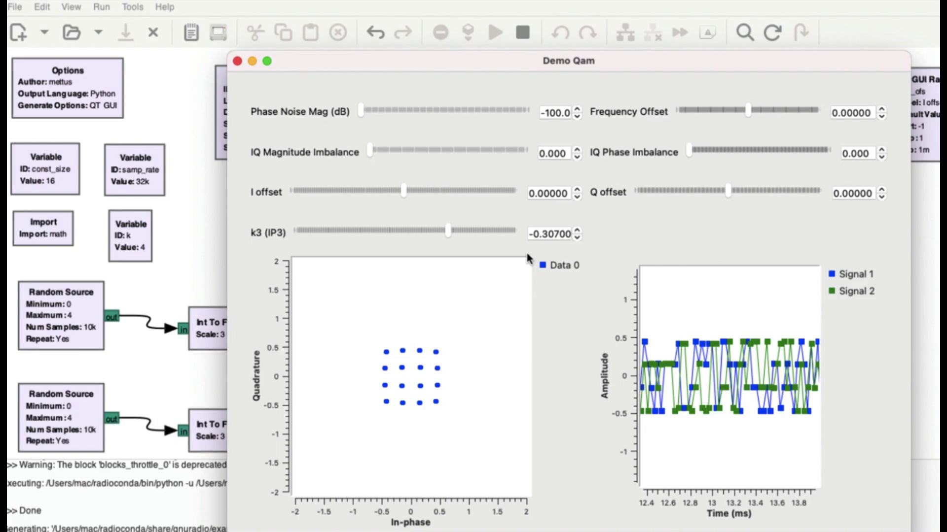
left_click_drag(448, 230, 488, 238)
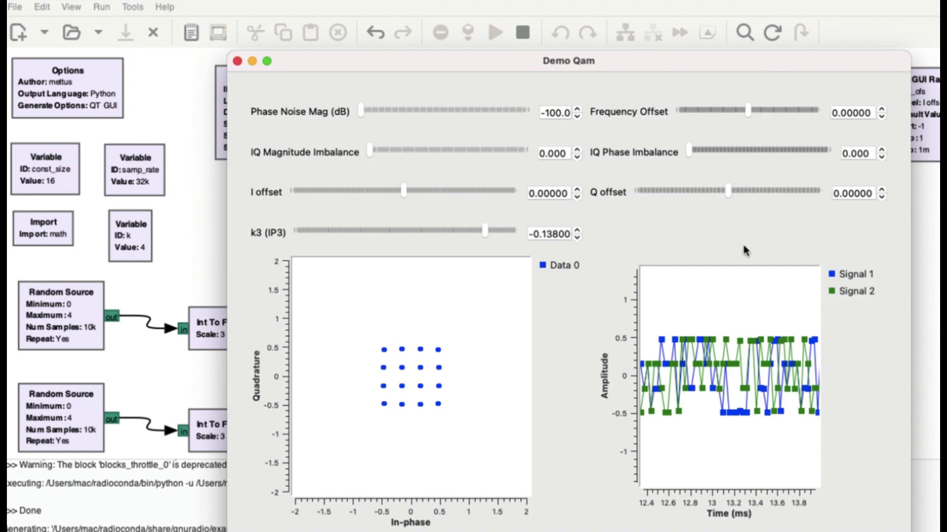
- Bring the k3 (IP3) nonlinearity back close to zero, at -0.001
double_click(547, 234)
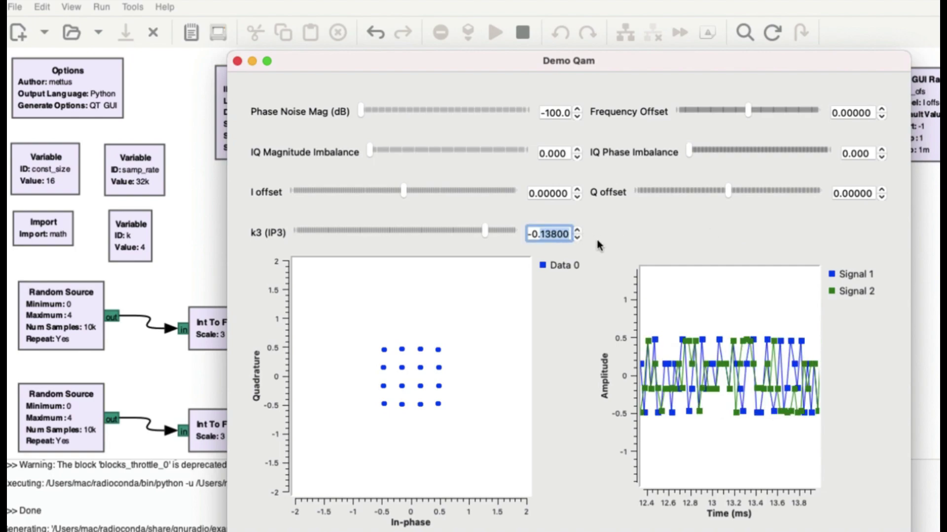
type("-0")
key("BackSpace")
key("BackSpace")
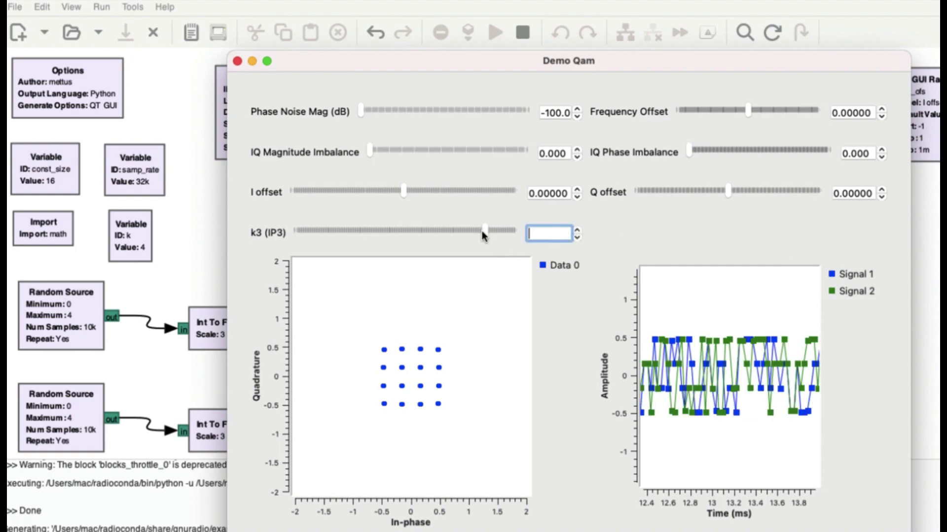
left_click_drag(483, 233, 543, 241)
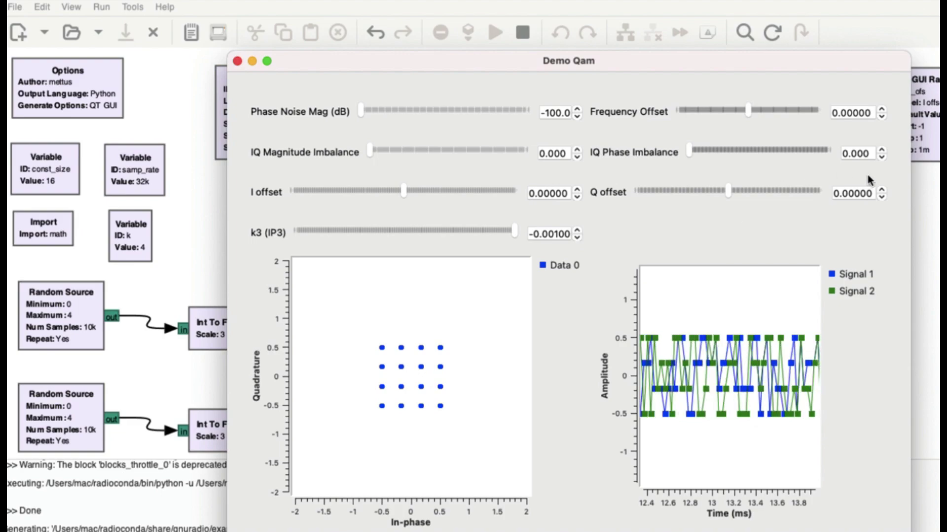
scroll(528, 237, "down", 5)
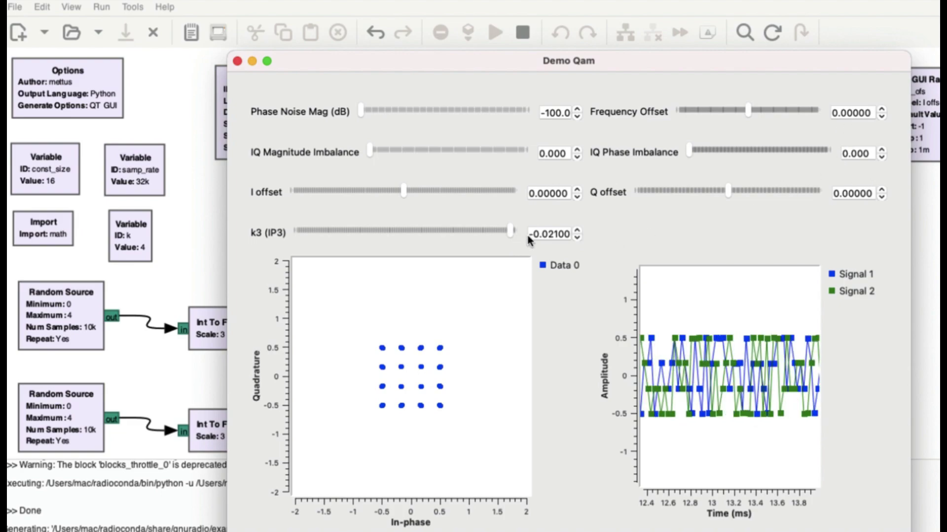
scroll(527, 234, "up", 5)
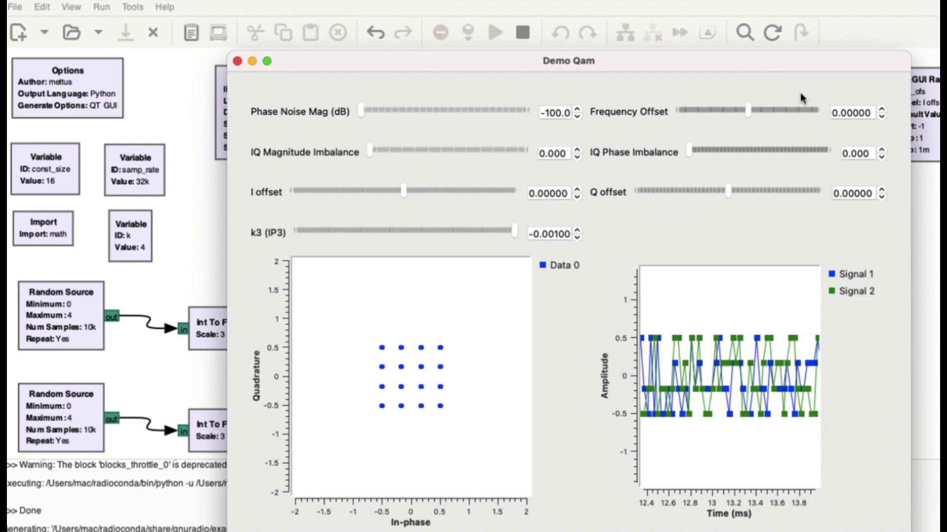
- Raise the frequency offset to 0.259 to check its effect on the constellation and time signals
left_click_drag(749, 111, 785, 152)
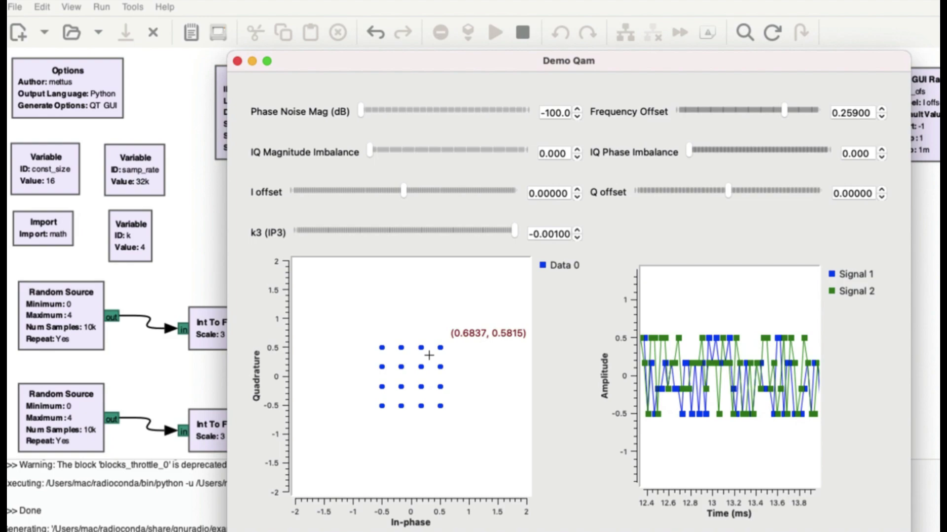